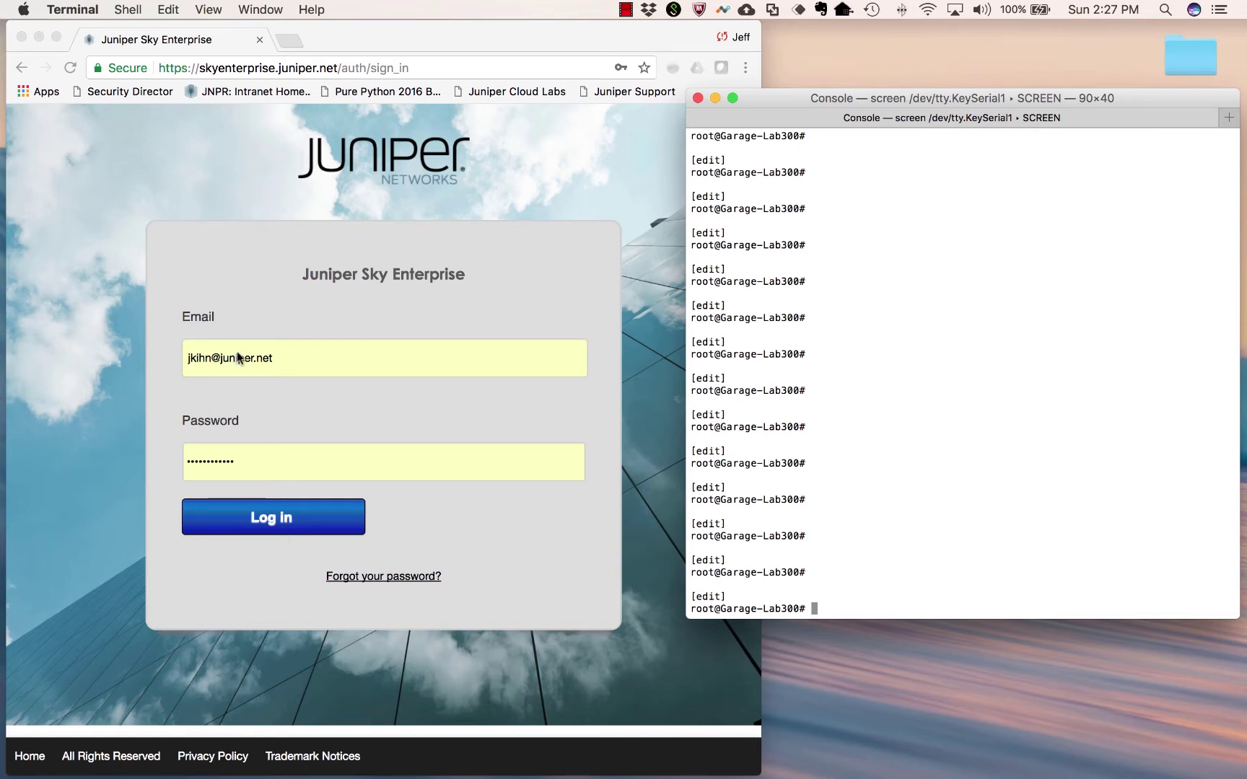
- Sign in with email, password and the authenticator code to reach the Devices page
click(286, 514)
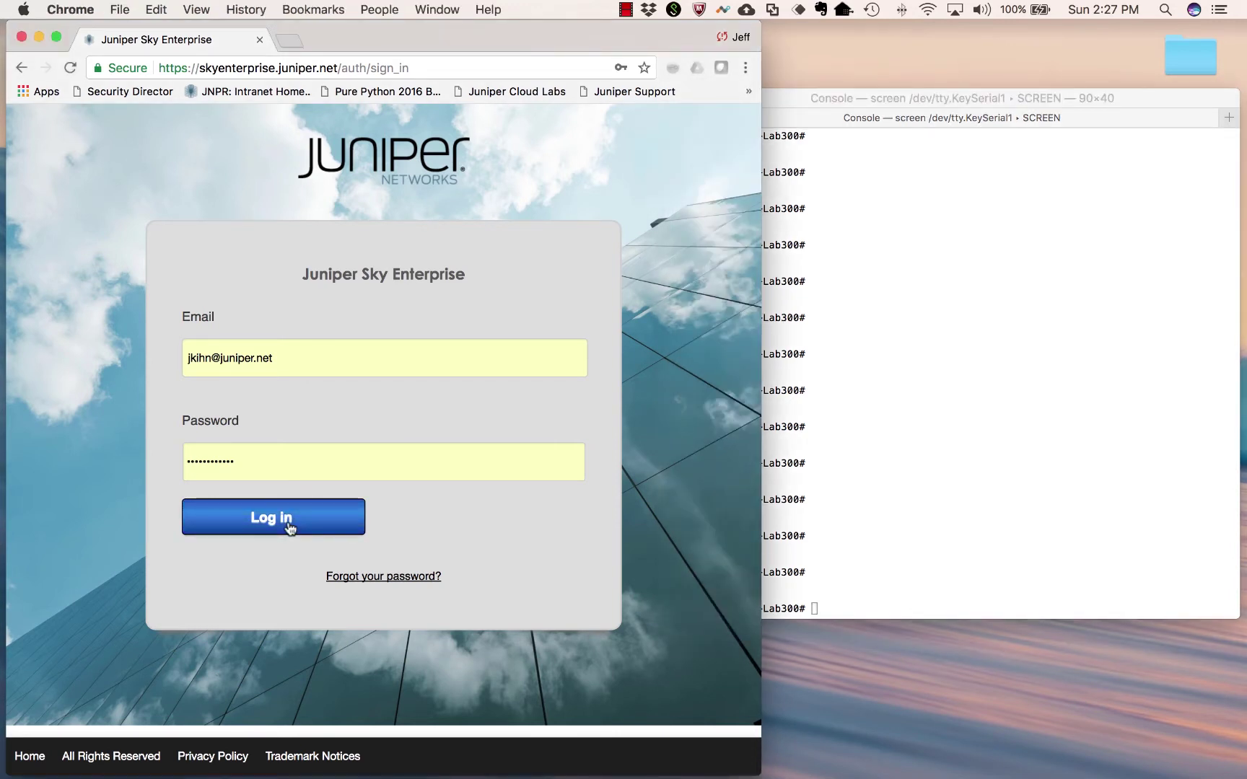
click(290, 526)
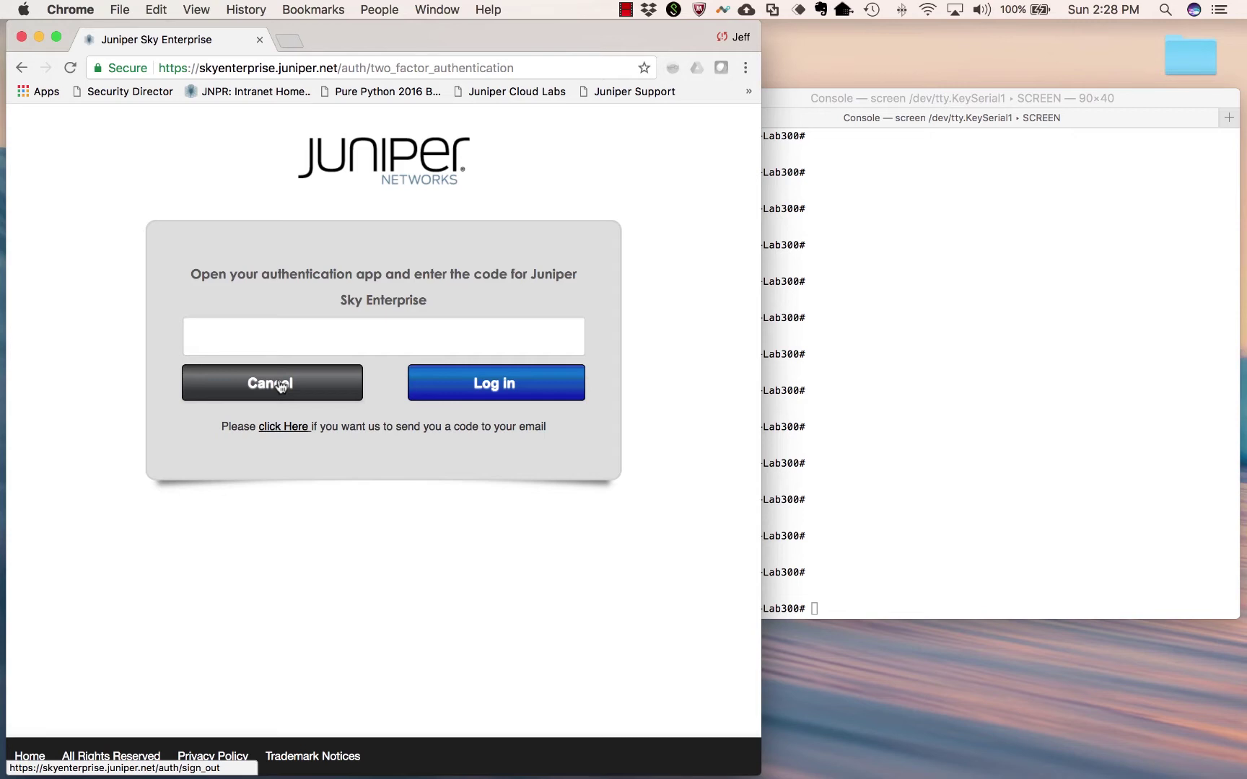
click(247, 337)
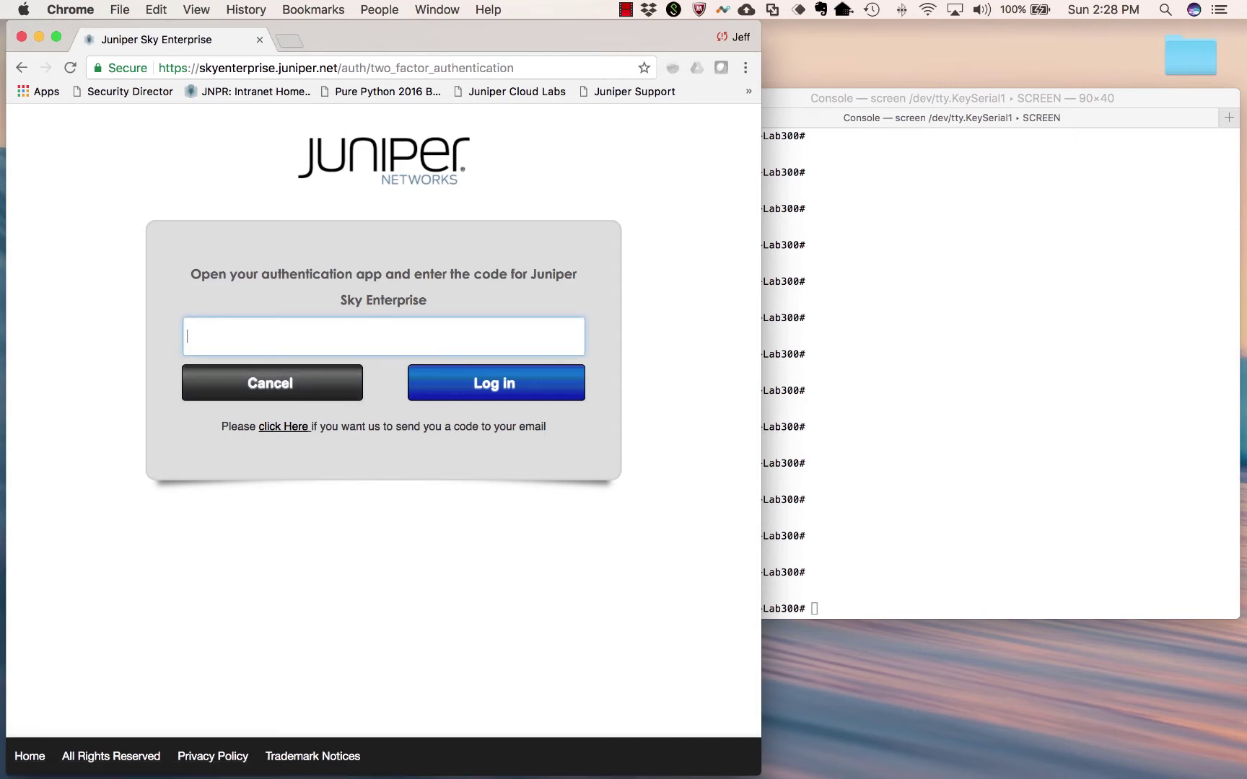
click(488, 384)
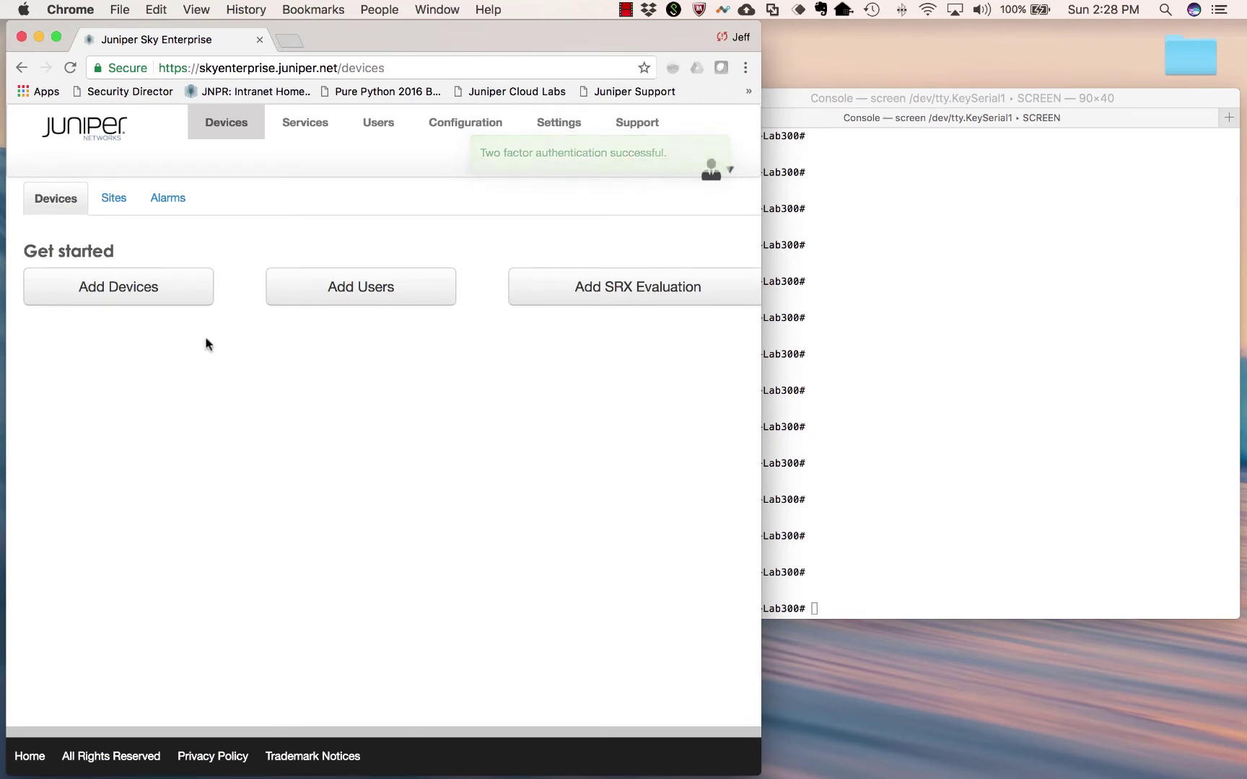
- Add a new device named Garage-300 in the firewall category
click(141, 300)
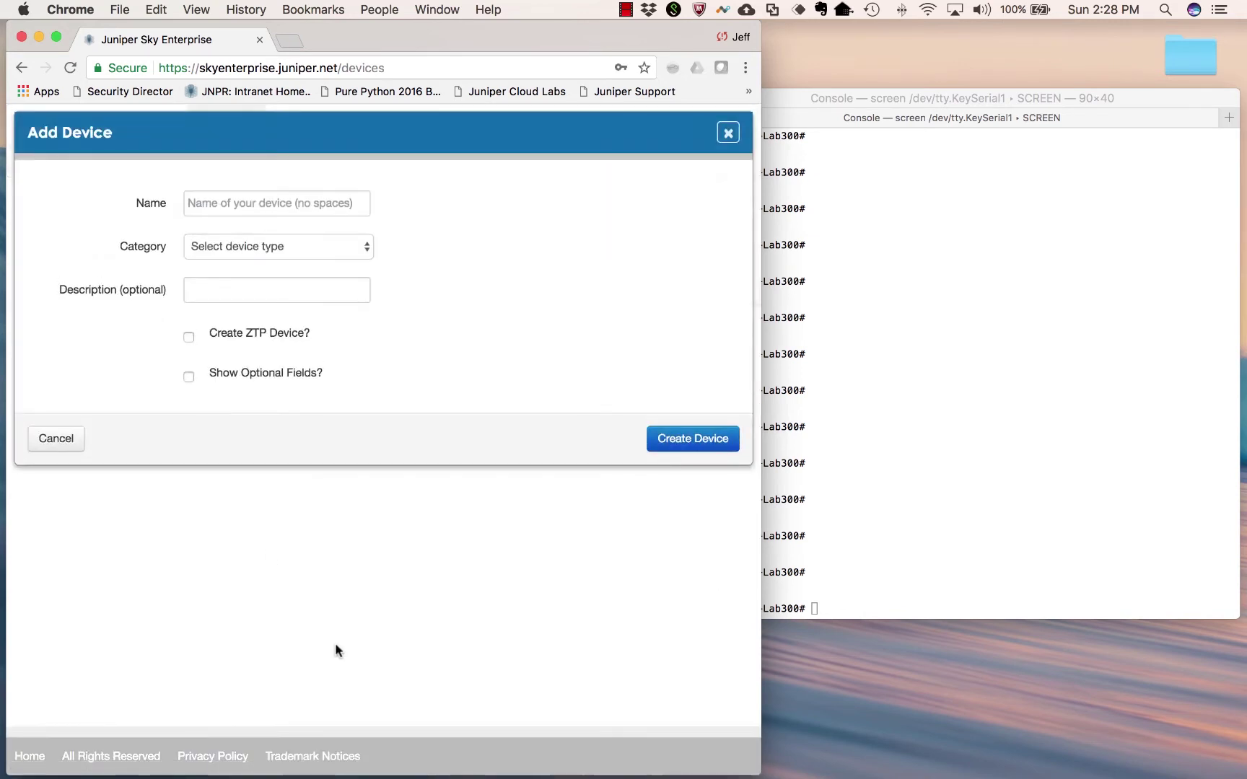
click(222, 204)
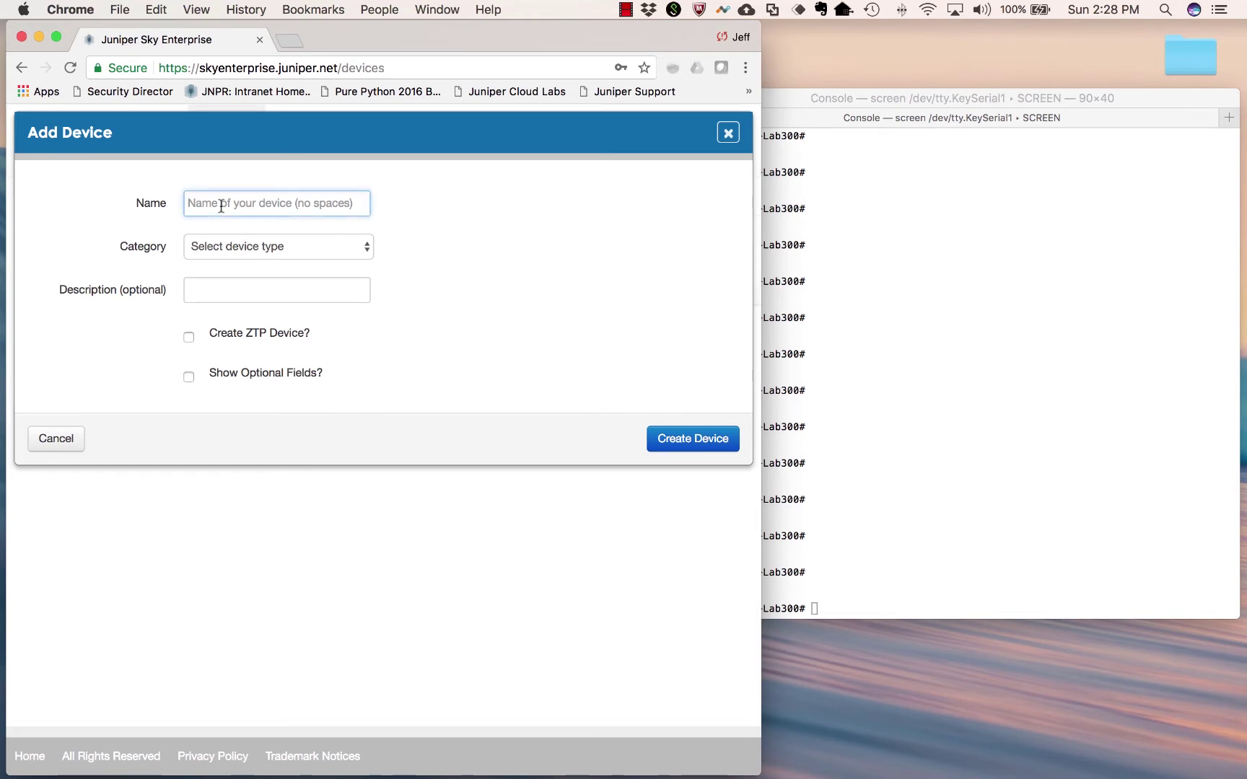
text(G)
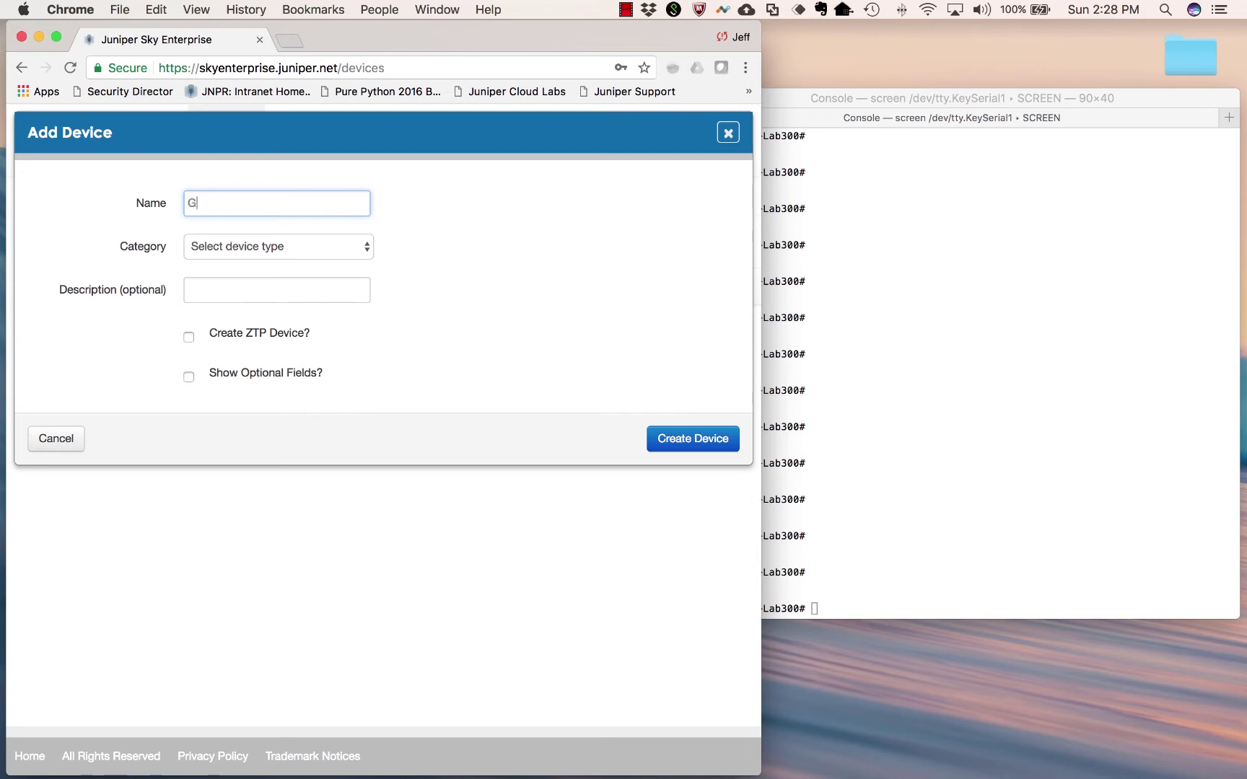
text(arage)
text(-300)
click(366, 252)
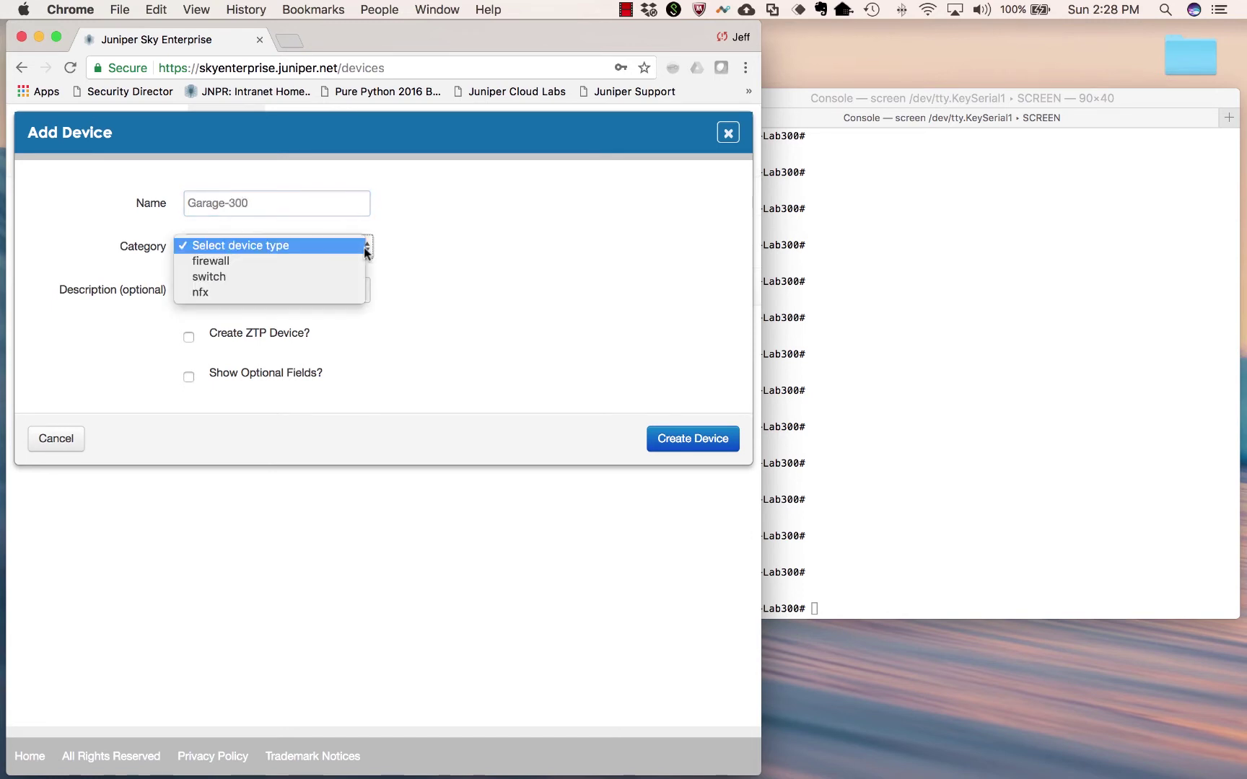
click(338, 261)
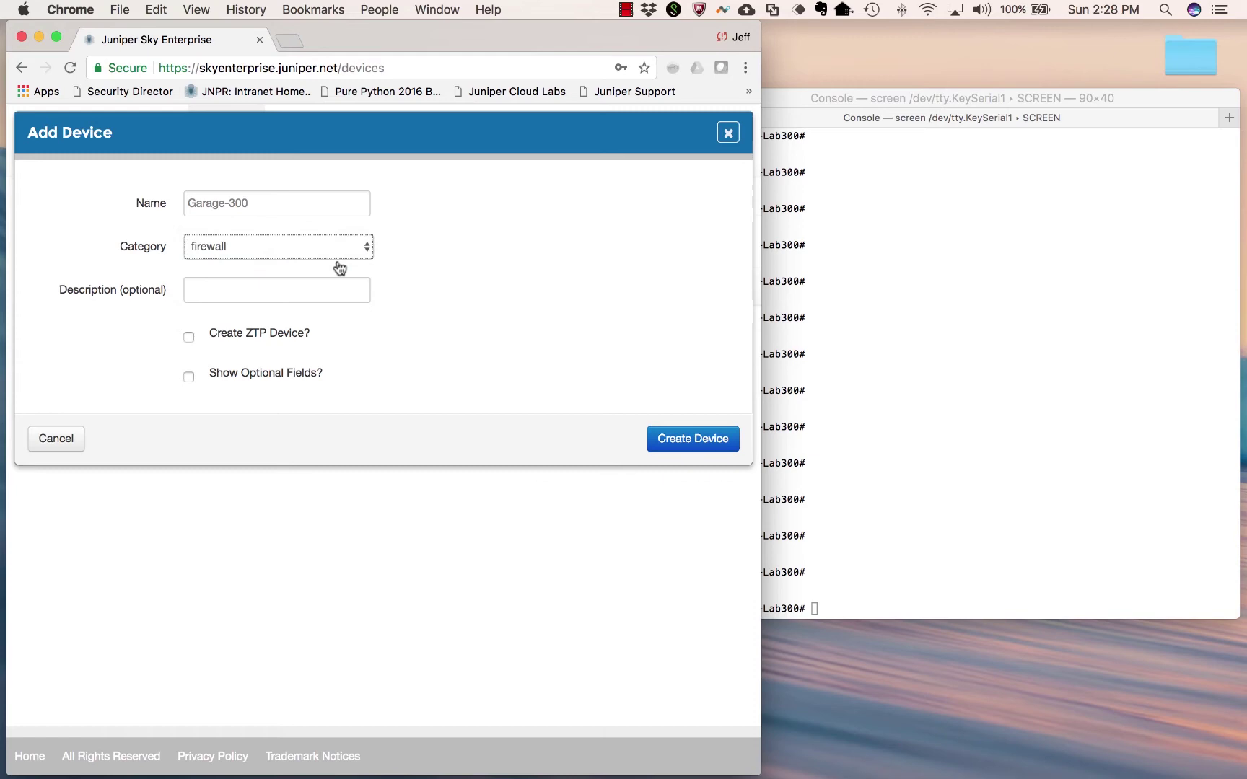
click(682, 440)
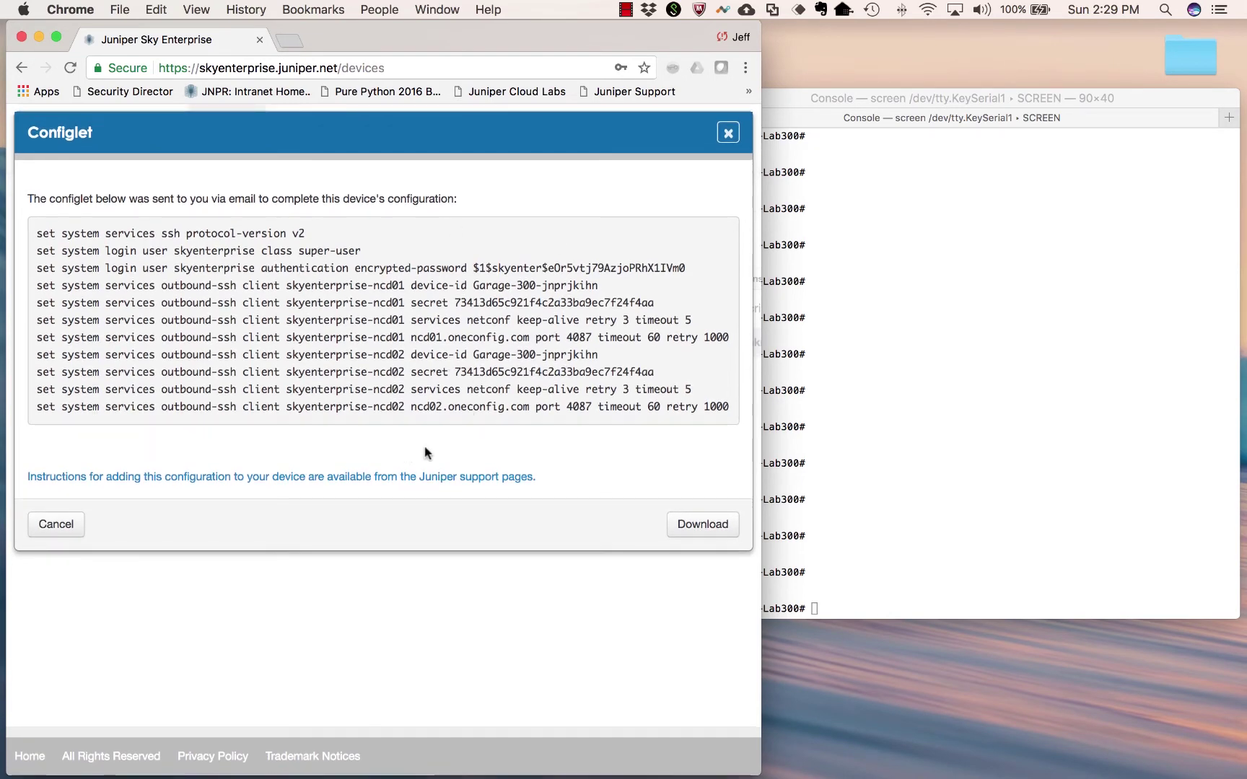
- Download Garage-300-jnprjkihn-configlet.txt and open it from the Downloads stack
click(702, 524)
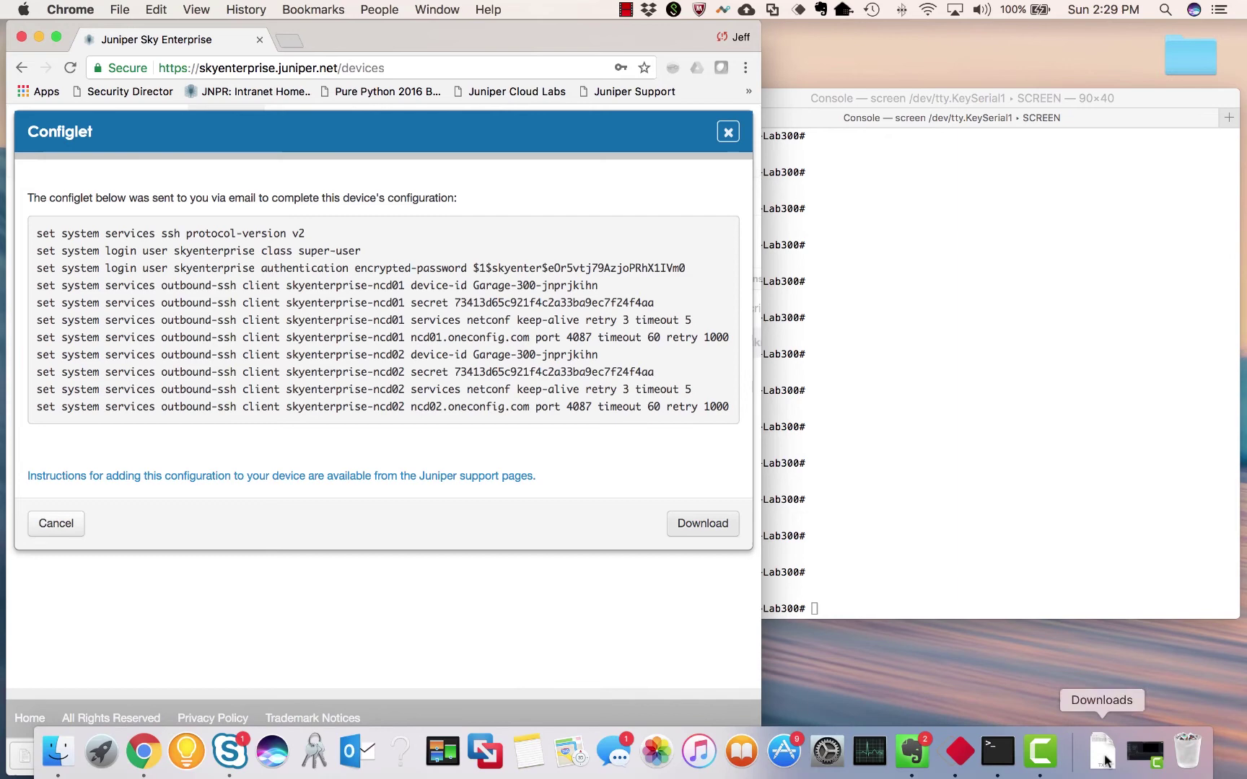
click(1105, 757)
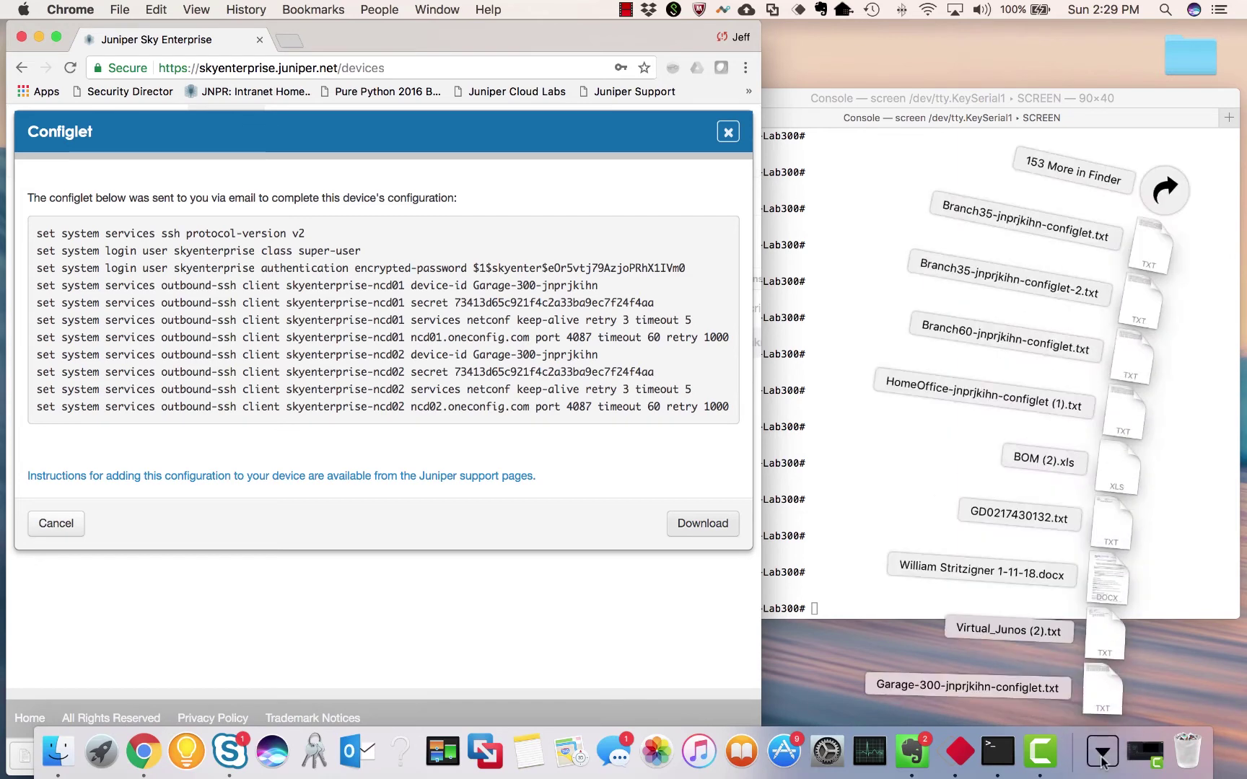
click(1100, 689)
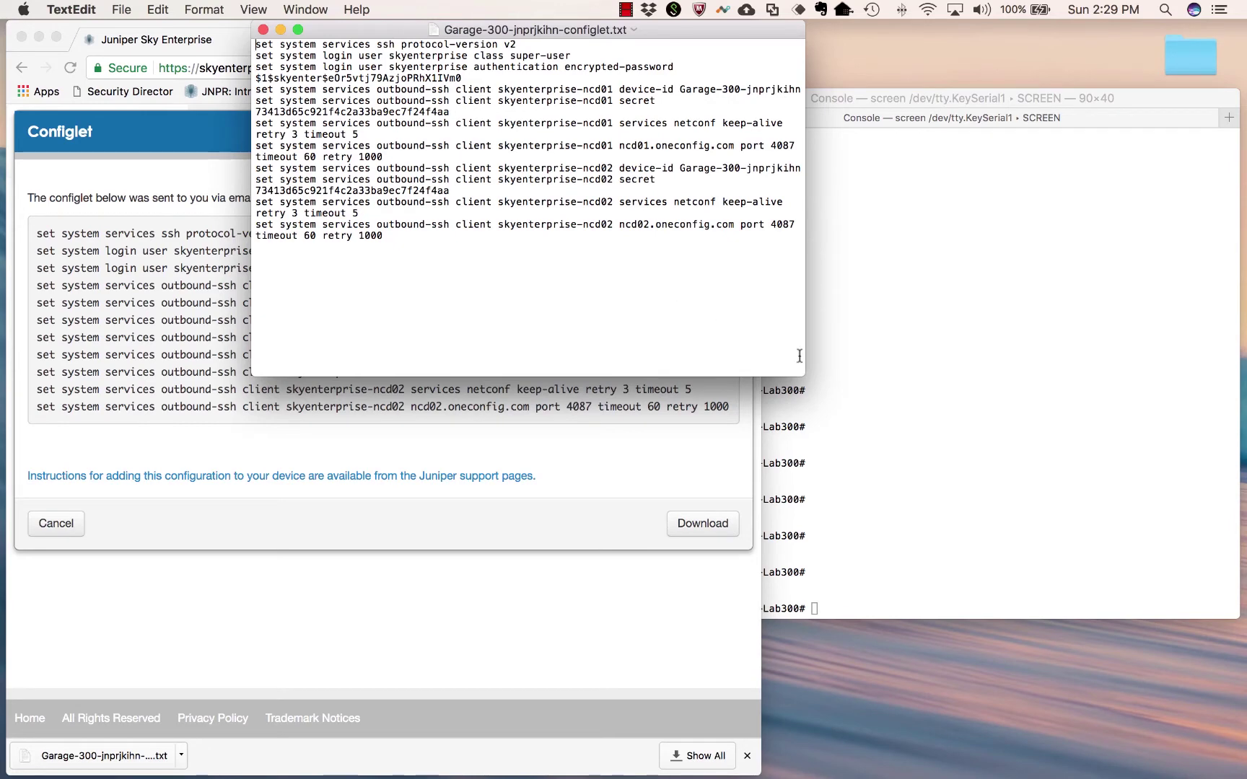
- Widen the TextEdit window so each set command fits one line, then select and copy all commands
drag(809, 355, 969, 355)
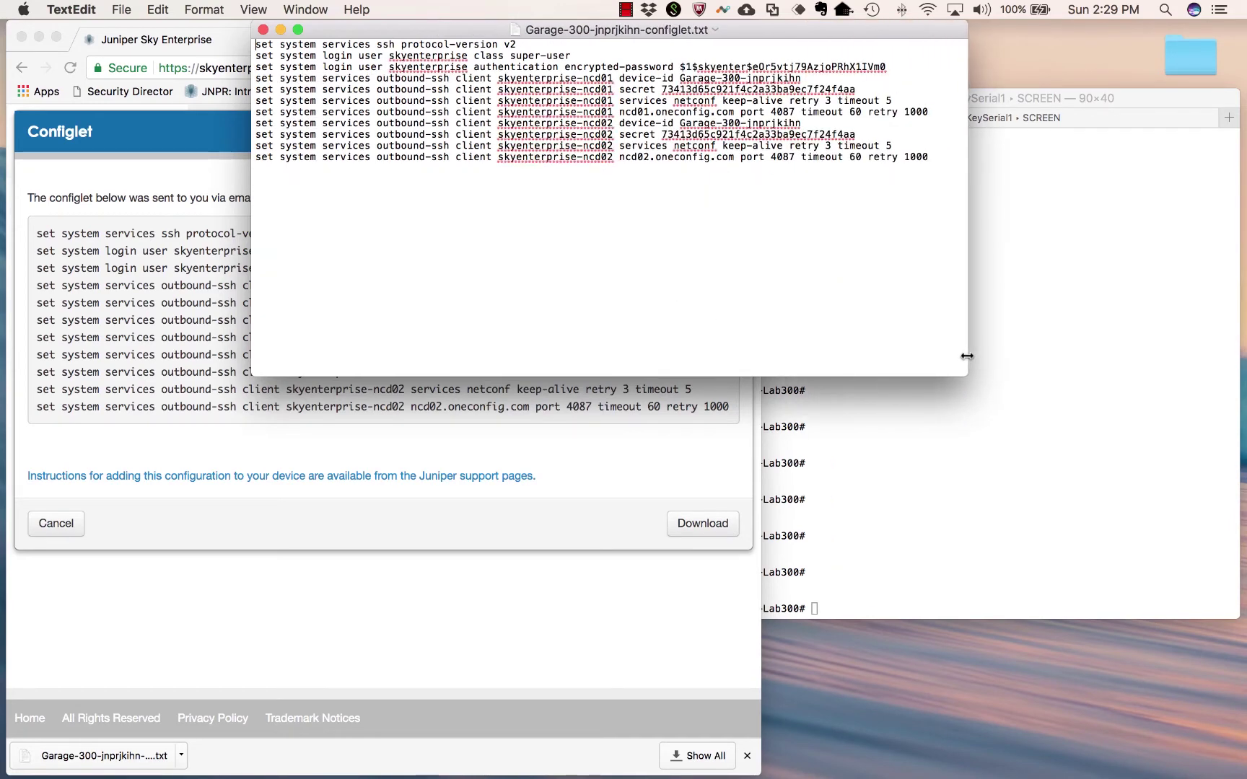
drag(931, 158, 223, 29)
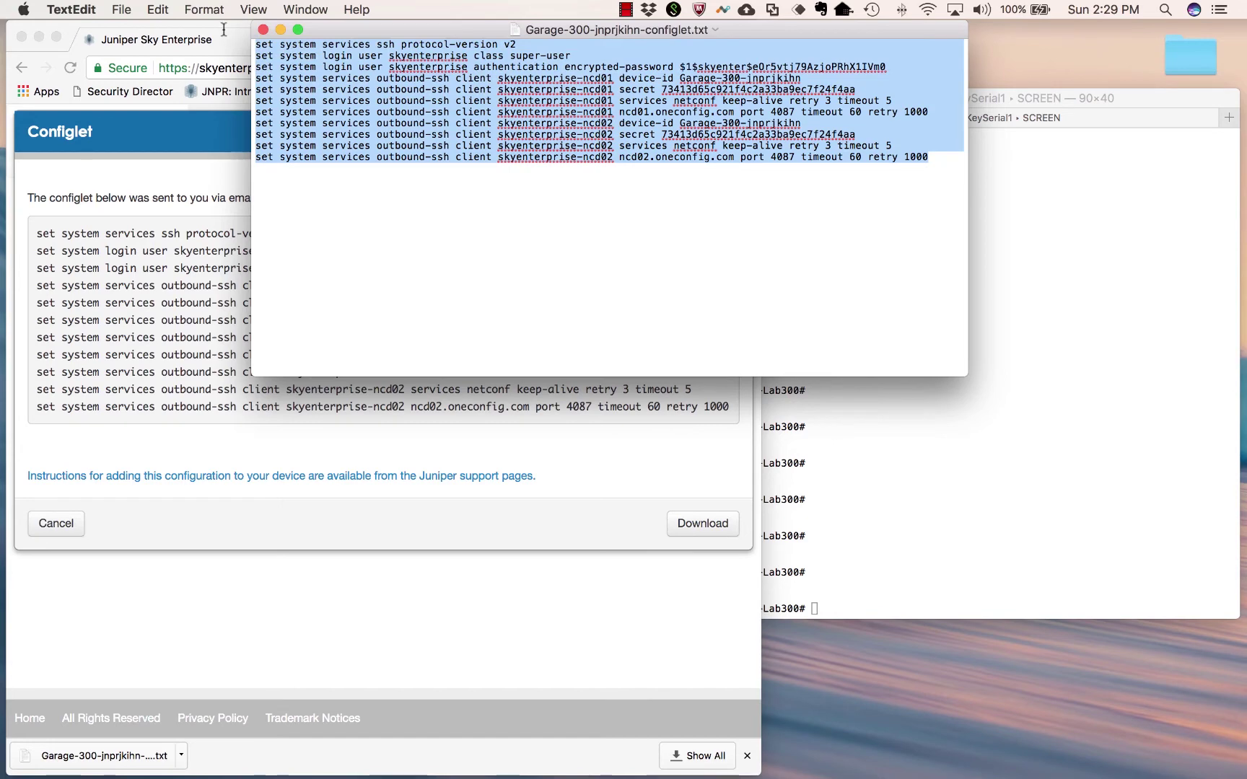
key(super+c)
- Paste the configlet set commands at the Garage-Lab300 console's configuration prompt
click(837, 426)
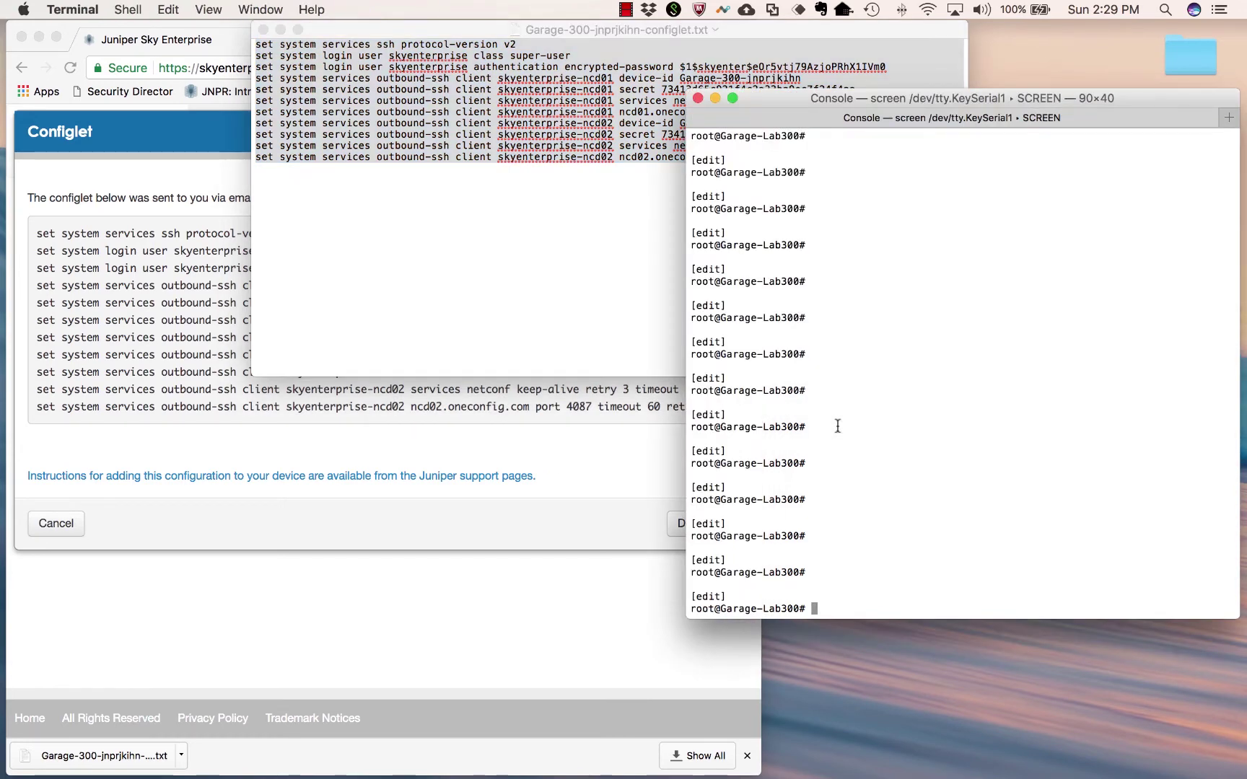
text(top)
key(Return)
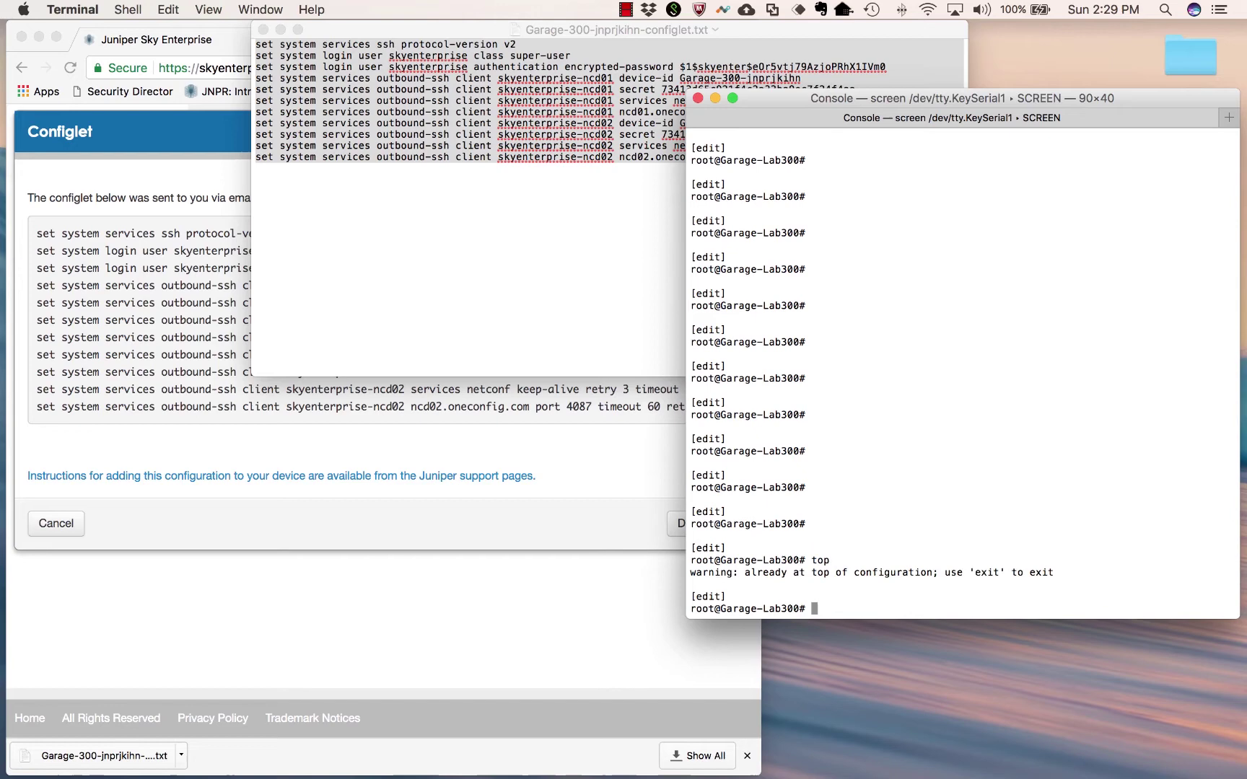
key(super+v)
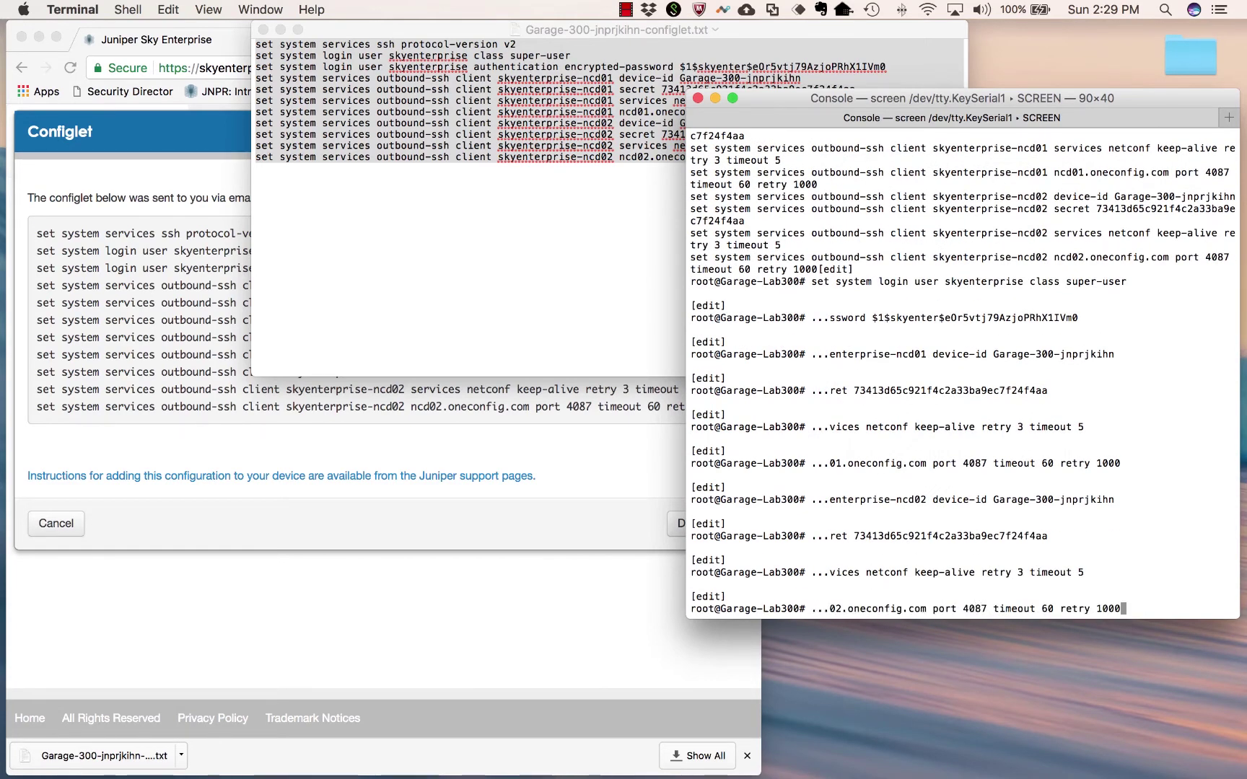
key(Return)
text(re)
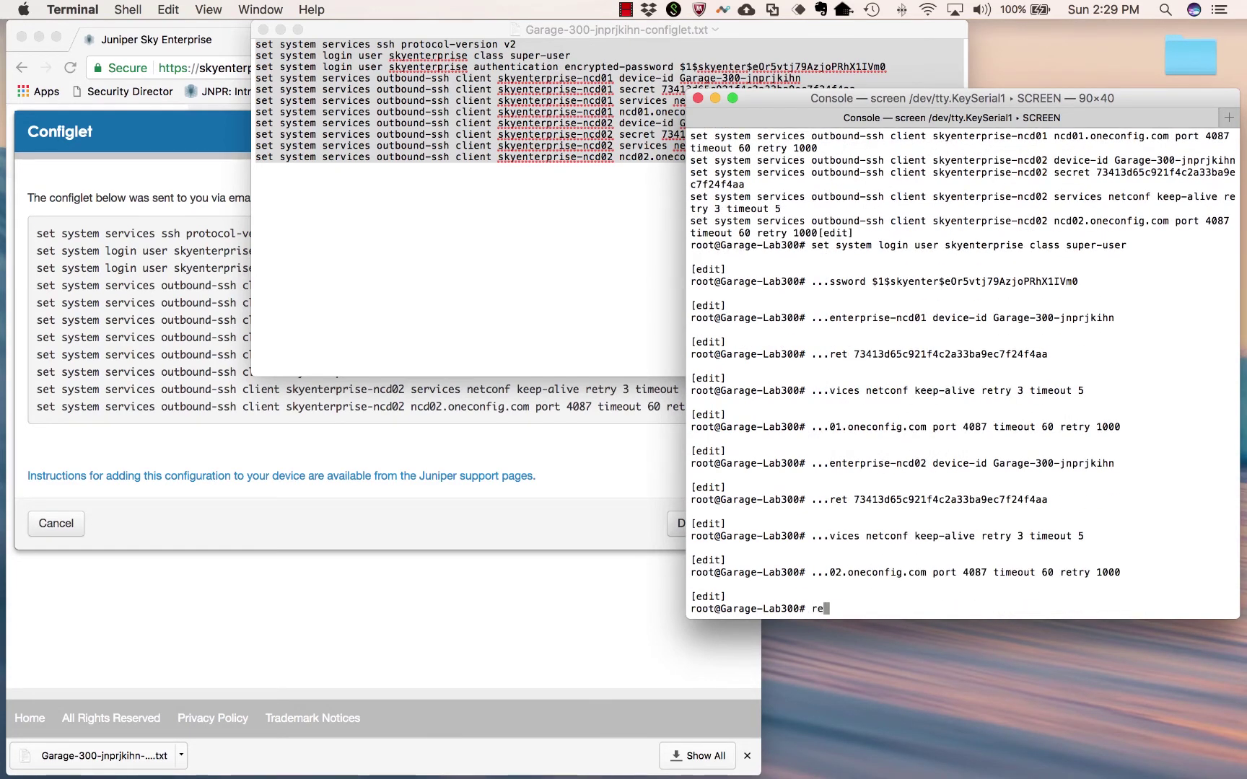
text(boo)
- Commit the configuration, exit configuration mode, and request a system reboot
key(BackSpace)
key(BackSpace)
key(BackSpace)
key(BackSpace)
key(BackSpace)
text(com)
text(mit)
key(Return)
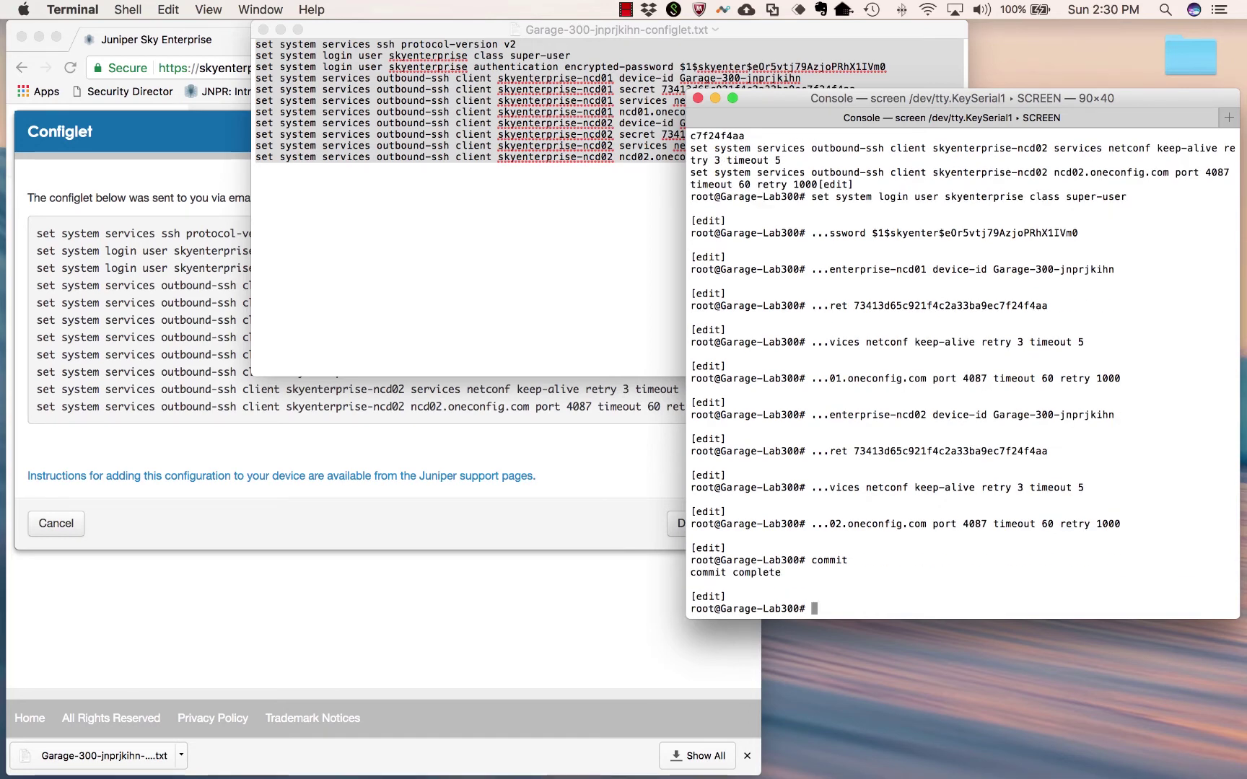
text(exit)
key(Return)
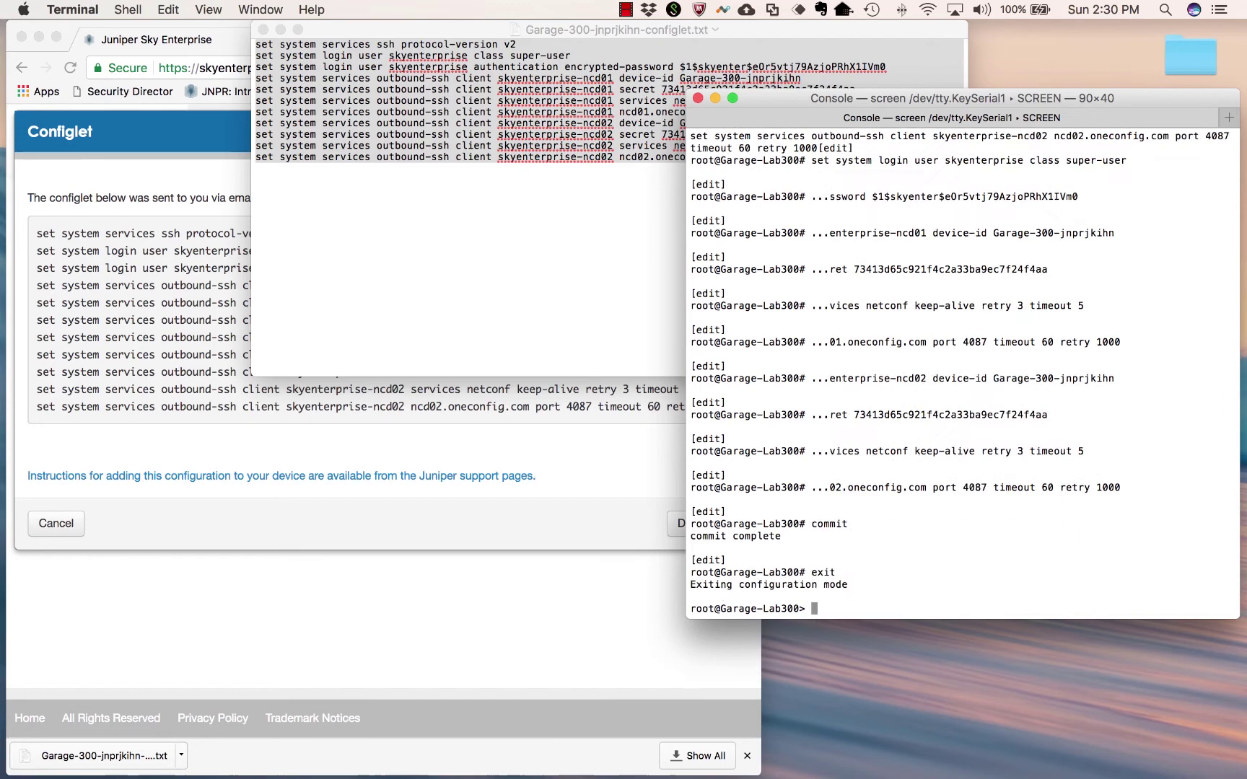
text(request)
text( system reb)
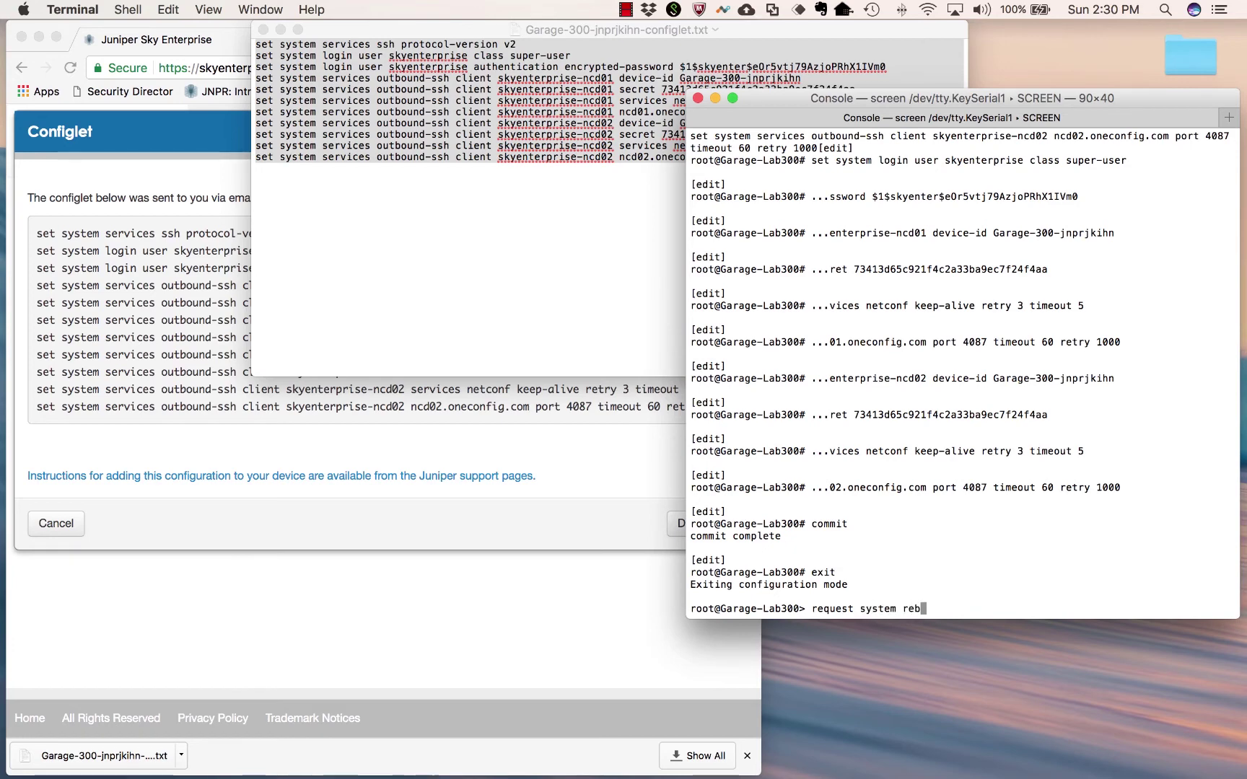
text(oot)
key(Return)
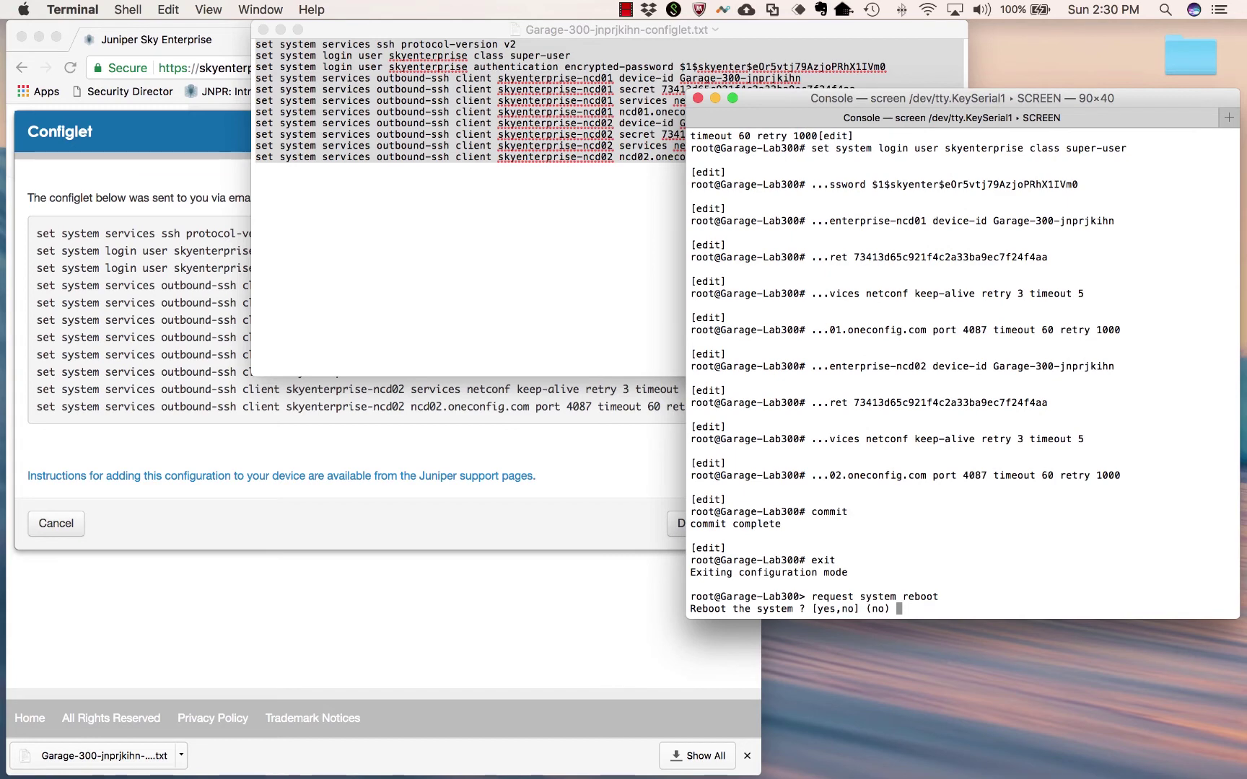
text(yes)
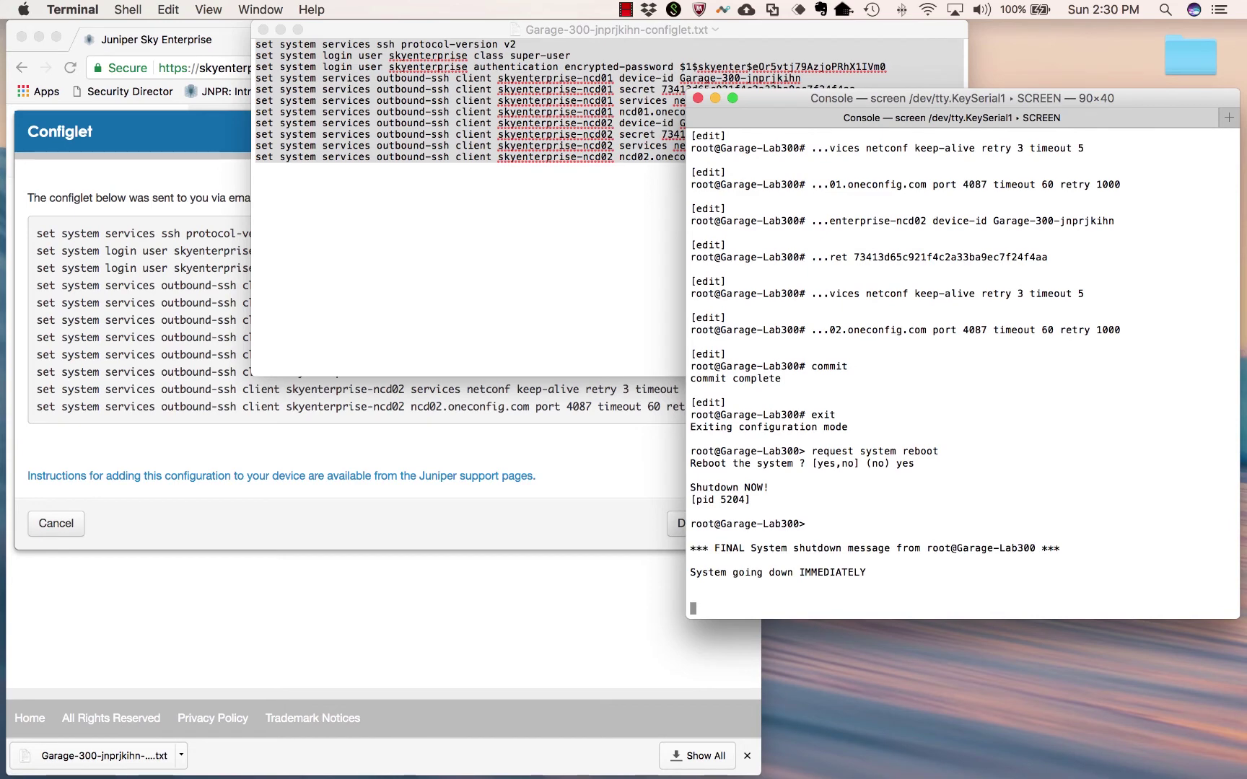
- Minimize the configlet file, close the Configlet dialog, and widen Chrome to show all device columns
click(394, 290)
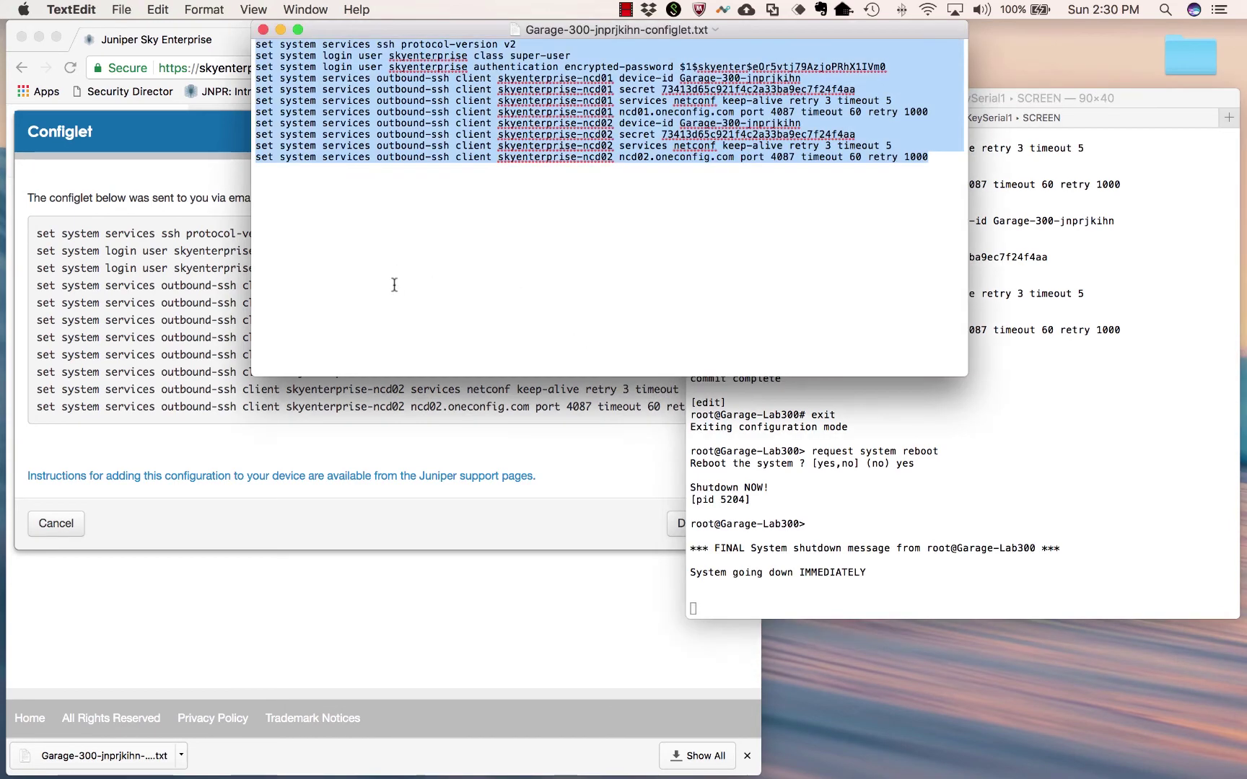
click(279, 28)
click(562, 127)
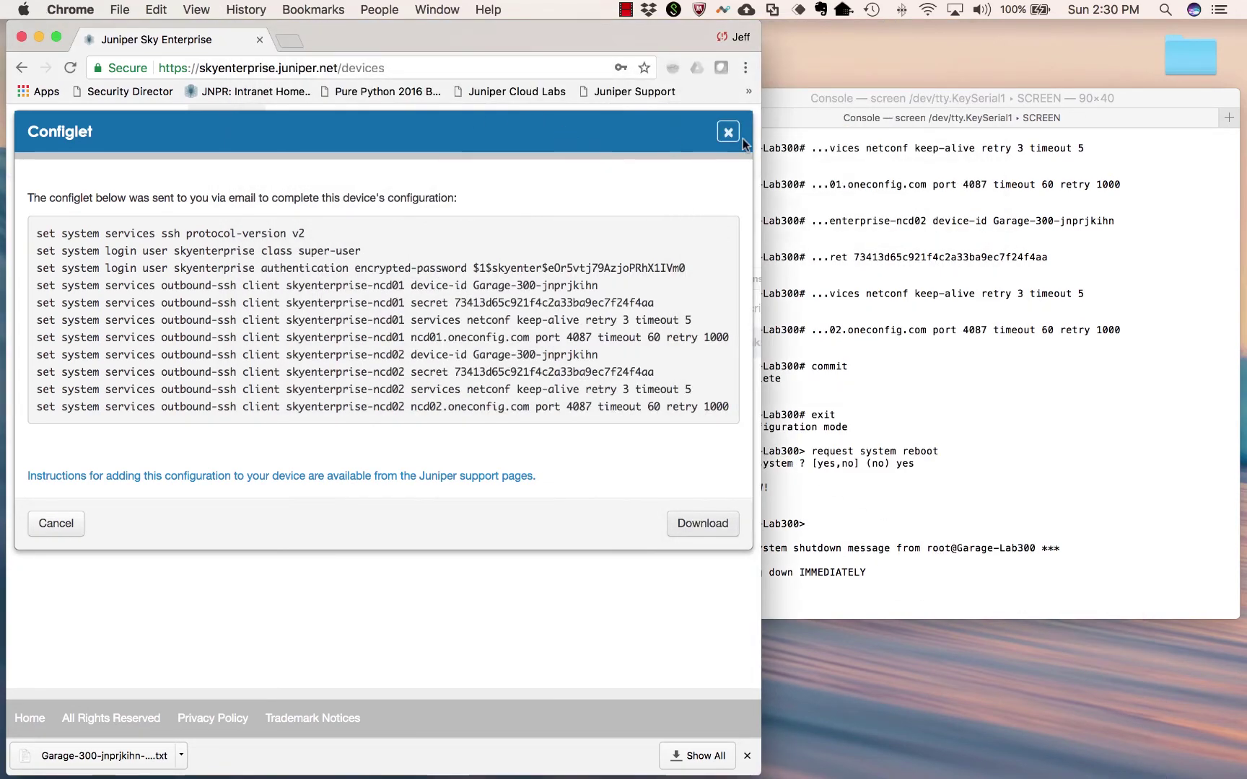
click(727, 131)
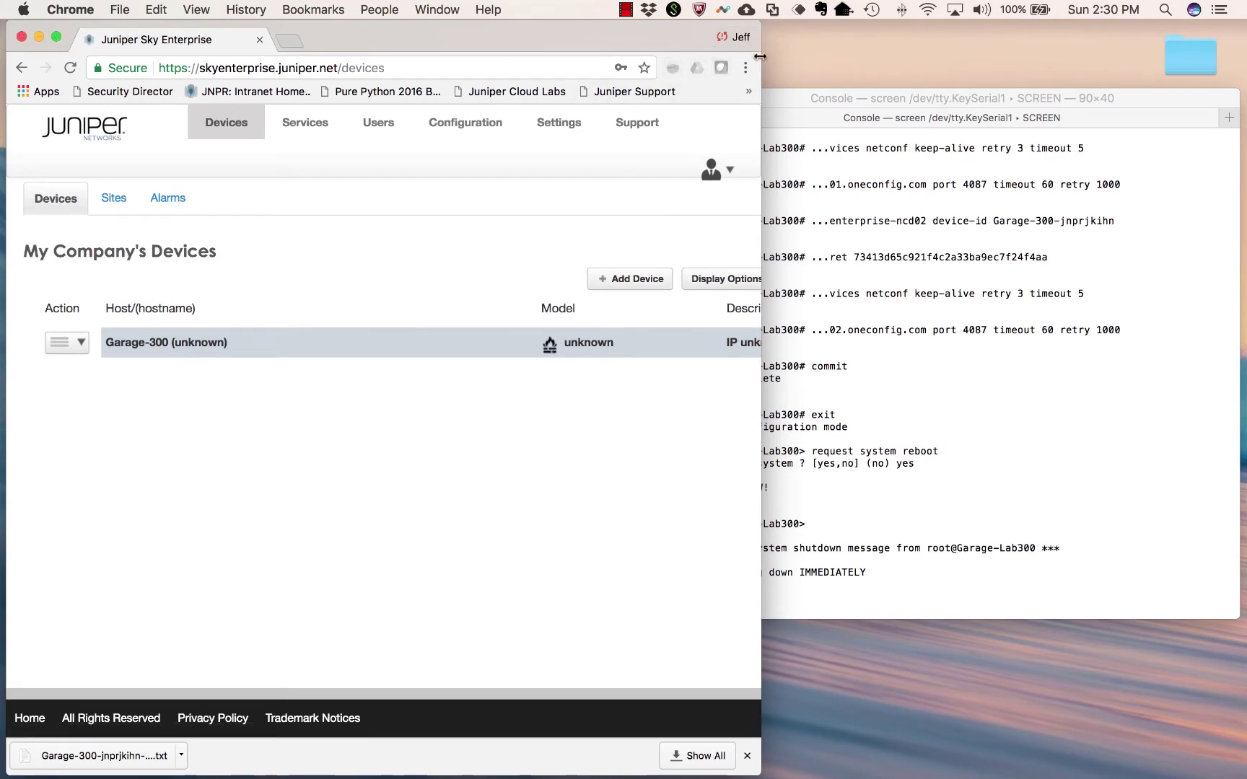
mouse_move(760, 57)
mouse_down()
mouse_move(1162, 117)
mouse_move(1244, 156)
mouse_up()
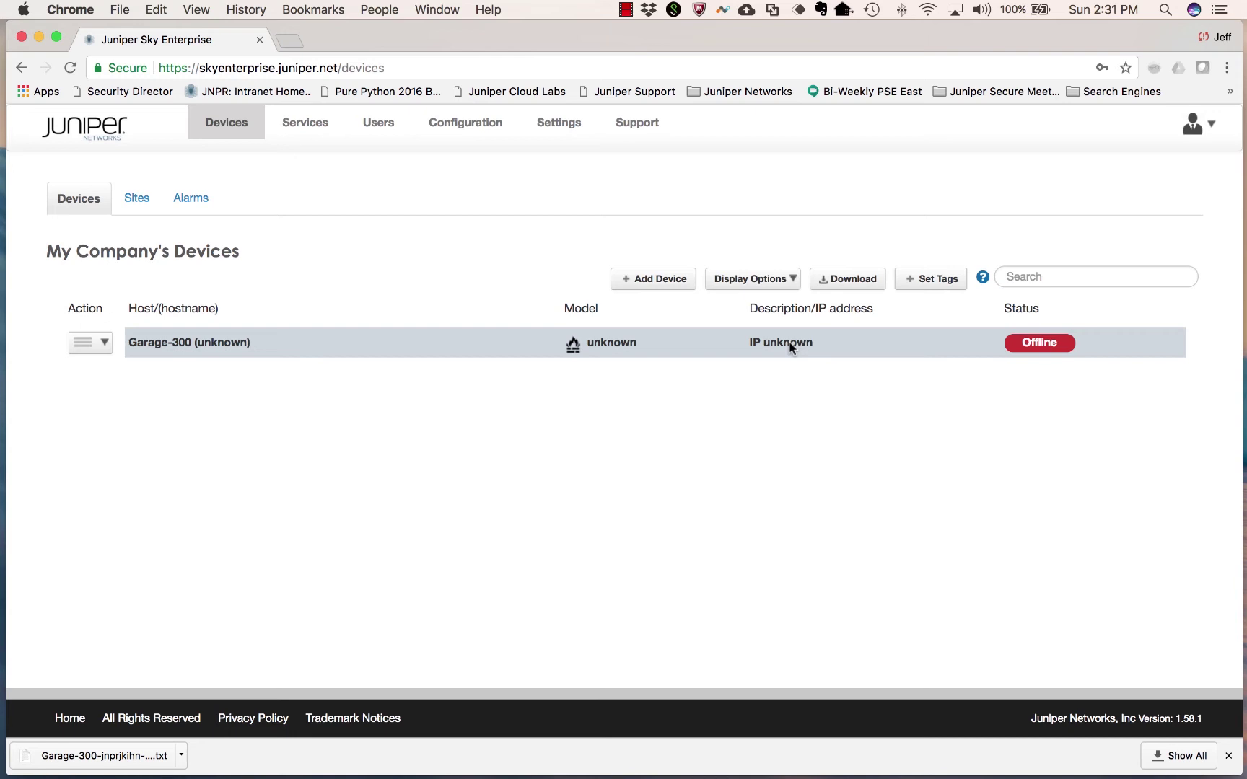
- Open and dismiss Garage-300's Action dropdown while waiting for the device to come online
click(105, 344)
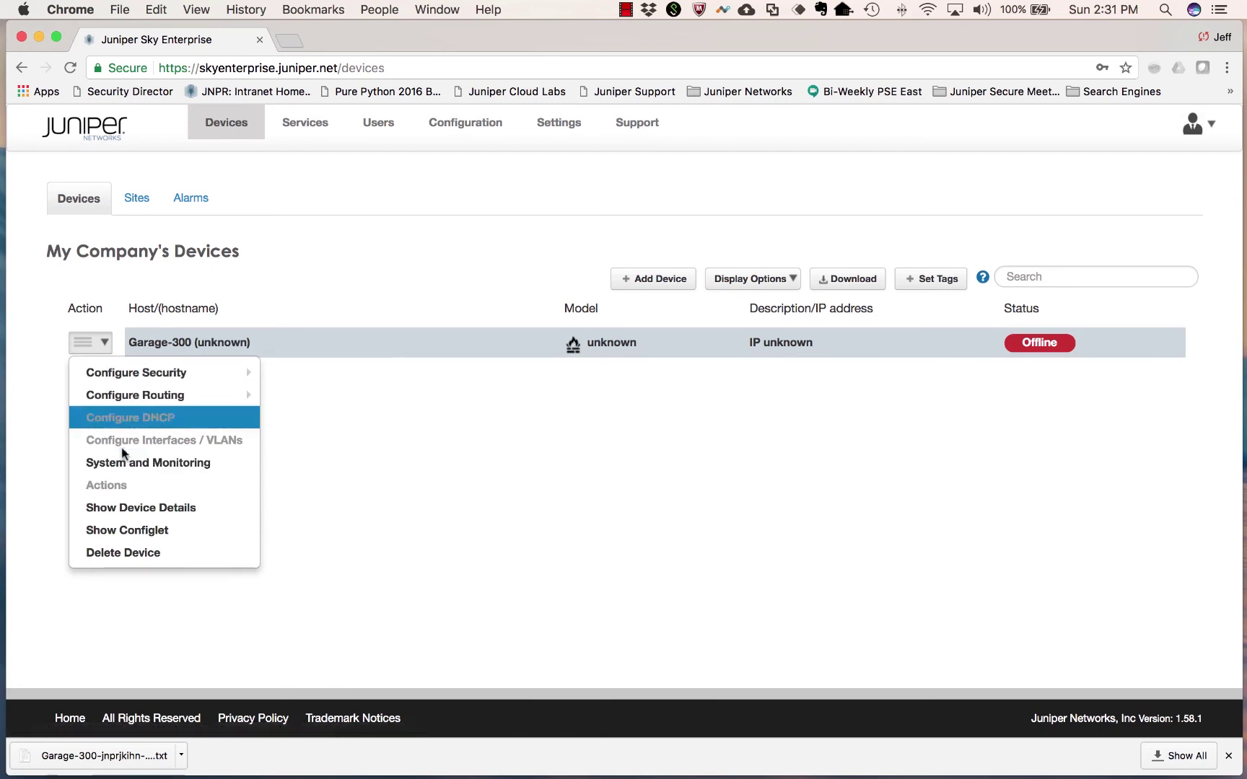
click(26, 469)
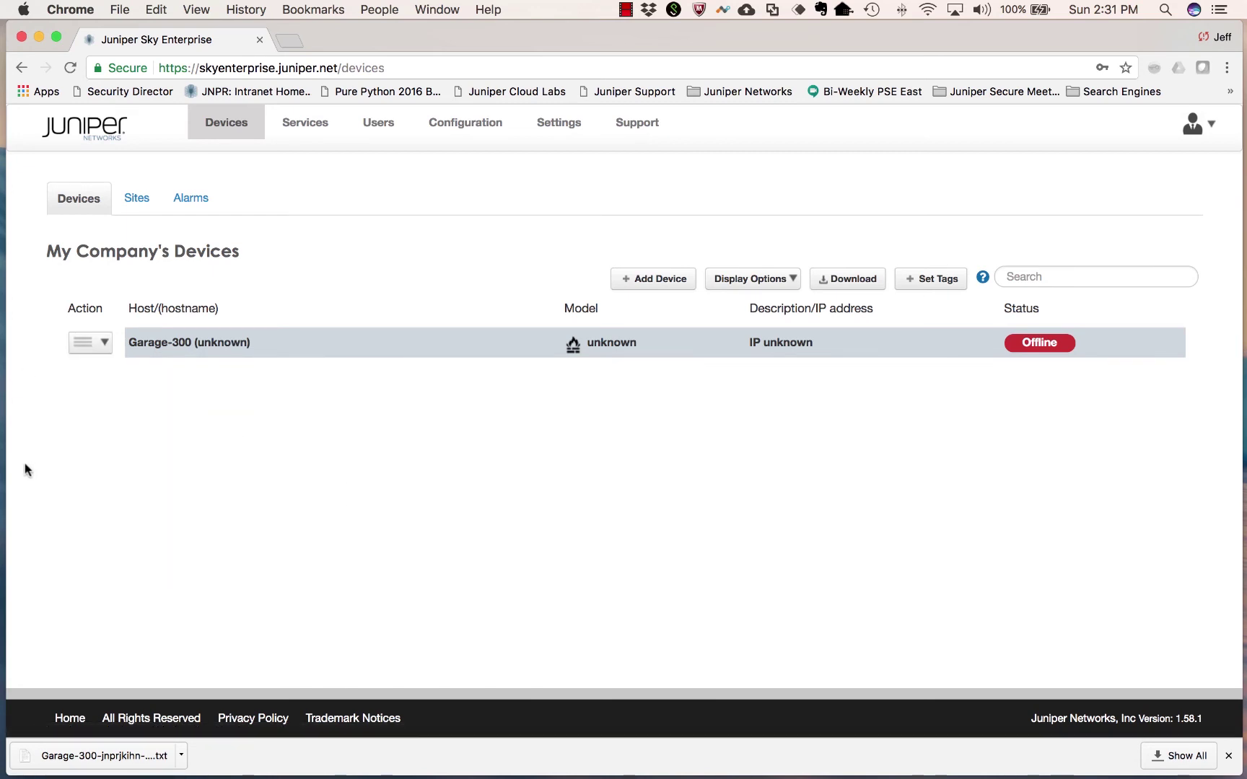